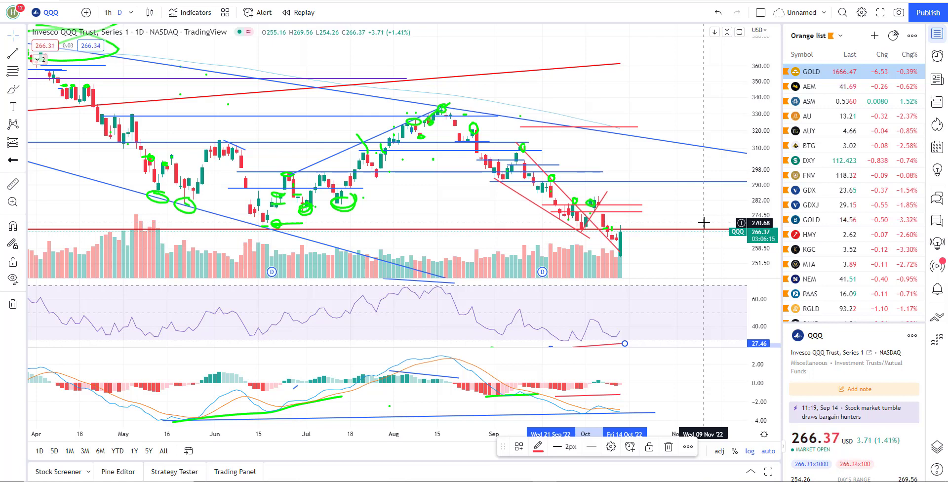
# Zoom the hourly QQQ chart to span mid-September through mid-October
pyautogui.scroll(5, 614, 226)
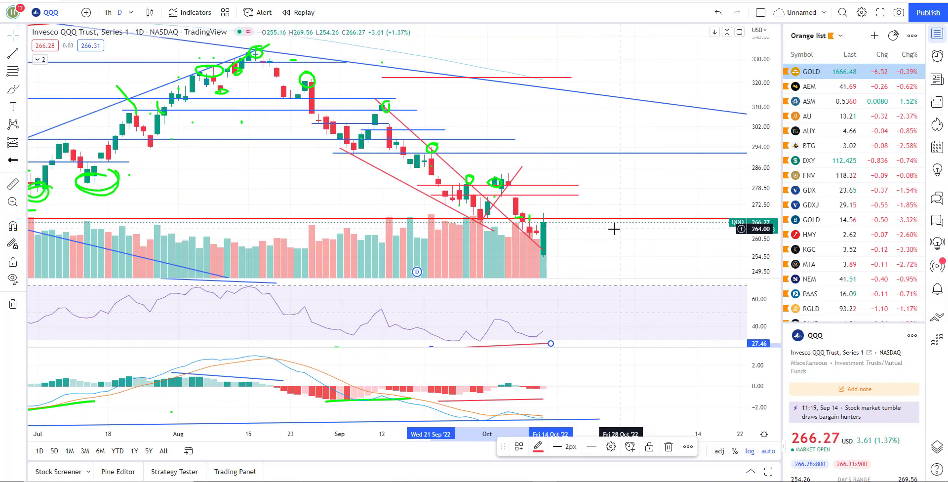
pyautogui.scroll(2, 592, 235)
pyautogui.scroll(2, 559, 231)
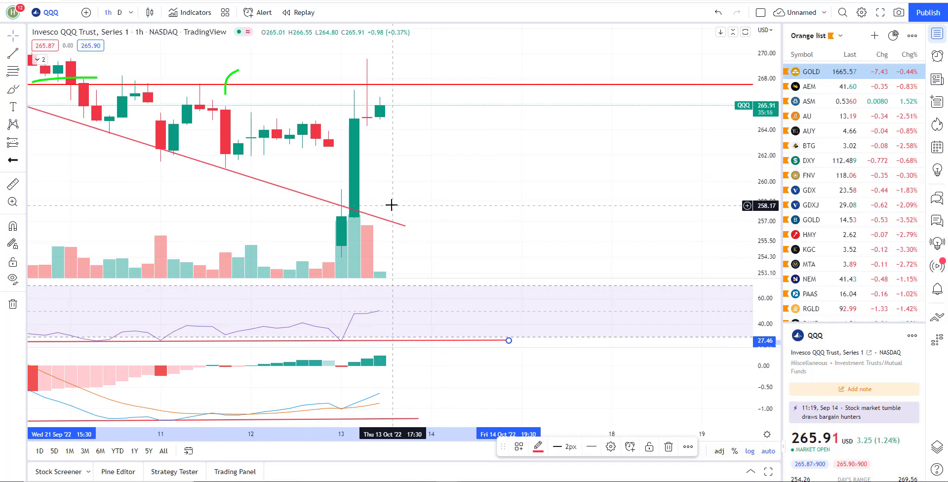
pyautogui.scroll(-5, 339, 250)
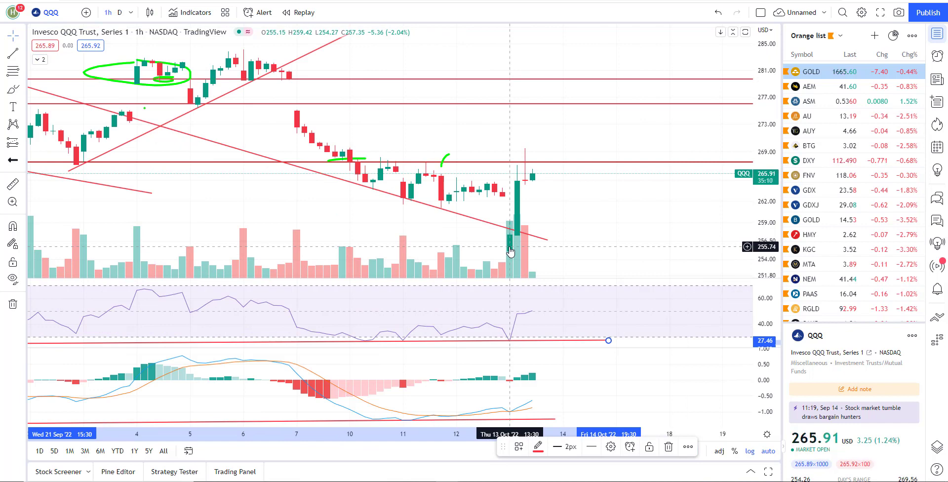
pyautogui.scroll(-2, 514, 252)
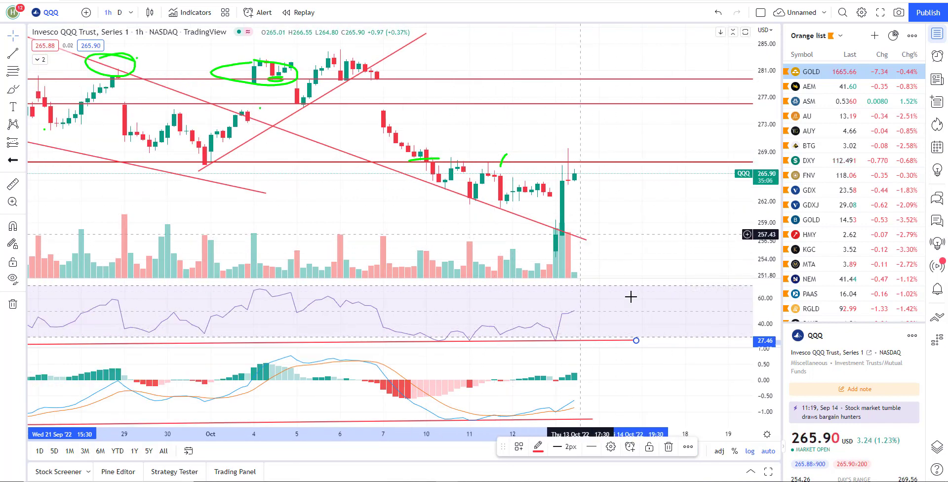
pyautogui.scroll(-3, 462, 271)
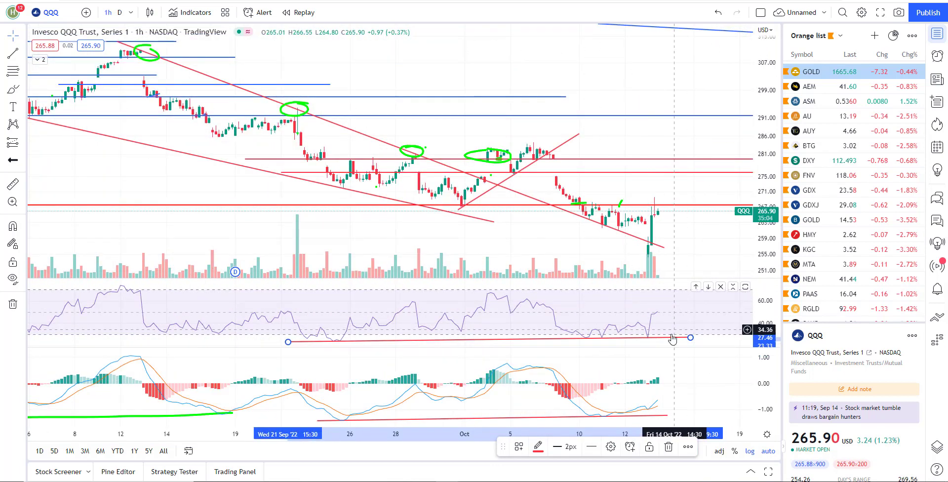
pyautogui.scroll(3, 593, 336)
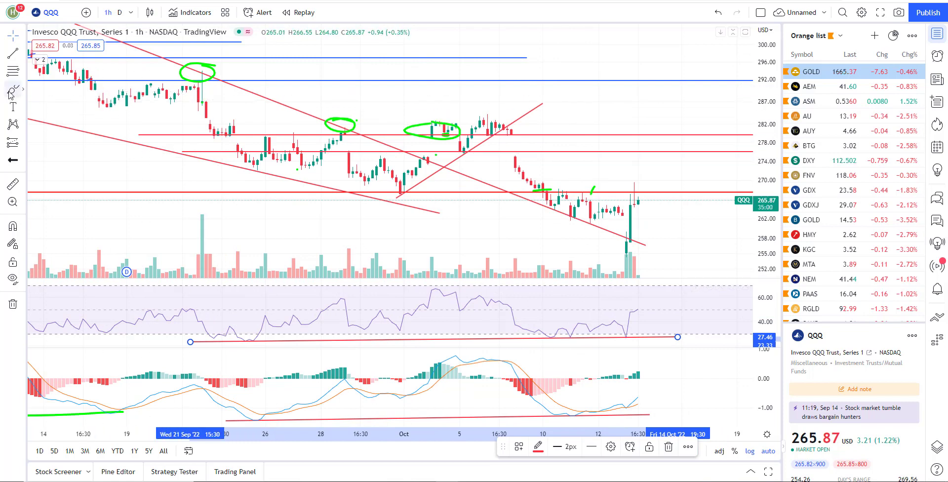
# With the brush, circle the Oct 13 spike low near 255 in green and add an arrow pointing at it
pyautogui.hotkey('alt', 'b')
pyautogui.moveTo(642, 241)
pyautogui.mouseDown()
pyautogui.moveTo(605, 251)
pyautogui.moveTo(644, 243)
pyautogui.mouseUp()
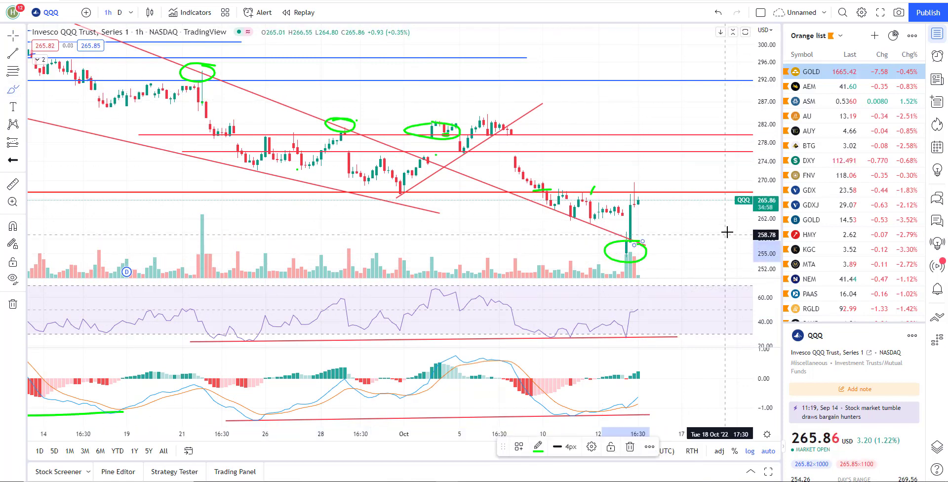
pyautogui.moveTo(726, 250)
pyautogui.mouseDown()
pyautogui.moveTo(645, 247)
pyautogui.moveTo(646, 257)
pyautogui.mouseUp()
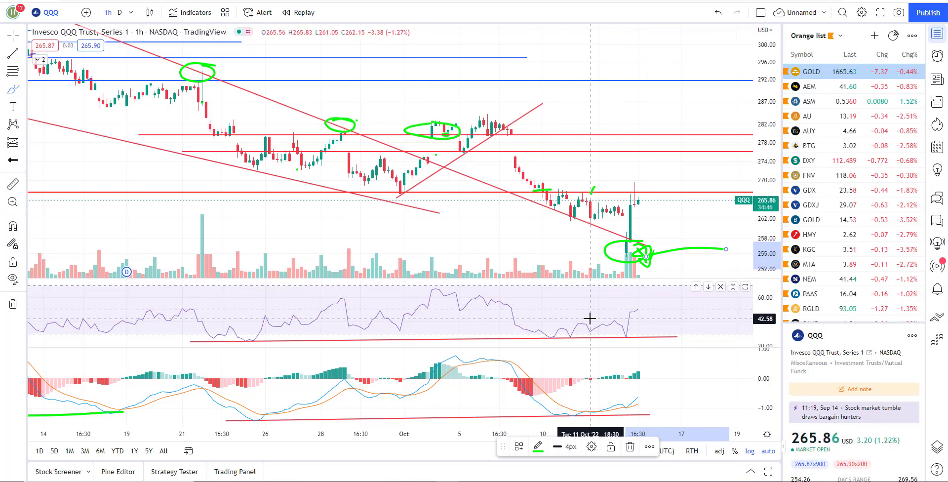
pyautogui.scroll(3, 573, 236)
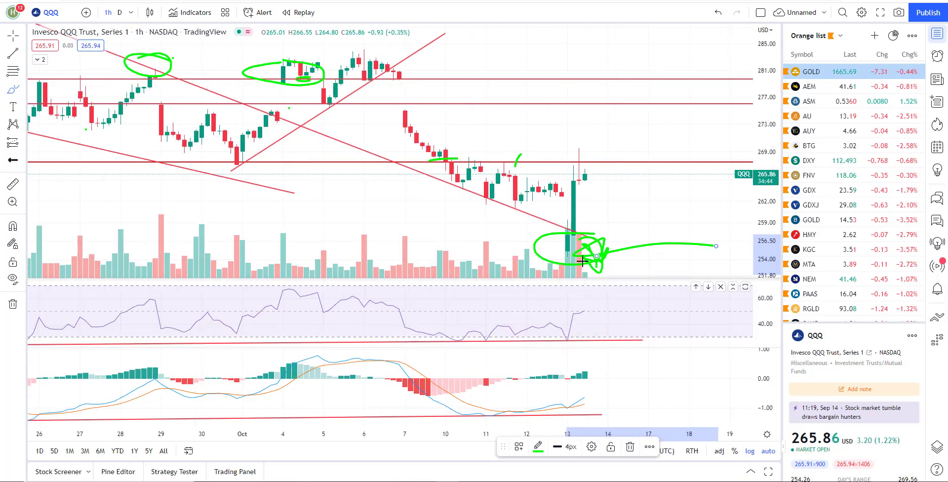
pyautogui.scroll(-5, 508, 281)
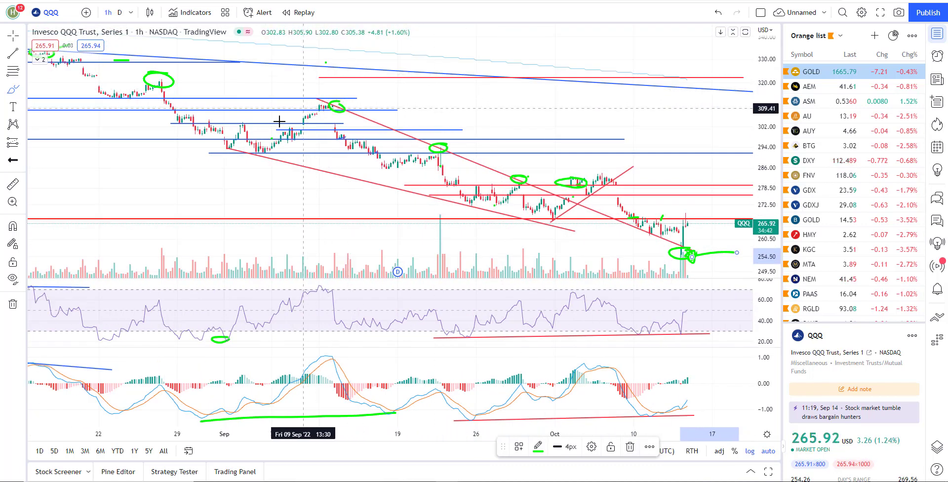
# Brush a green wave through September's swings and loop the Oct 10–13 candles down to about 260
pyautogui.moveTo(309, 114)
pyautogui.mouseDown()
pyautogui.moveTo(405, 165)
pyautogui.moveTo(591, 225)
pyautogui.mouseUp()
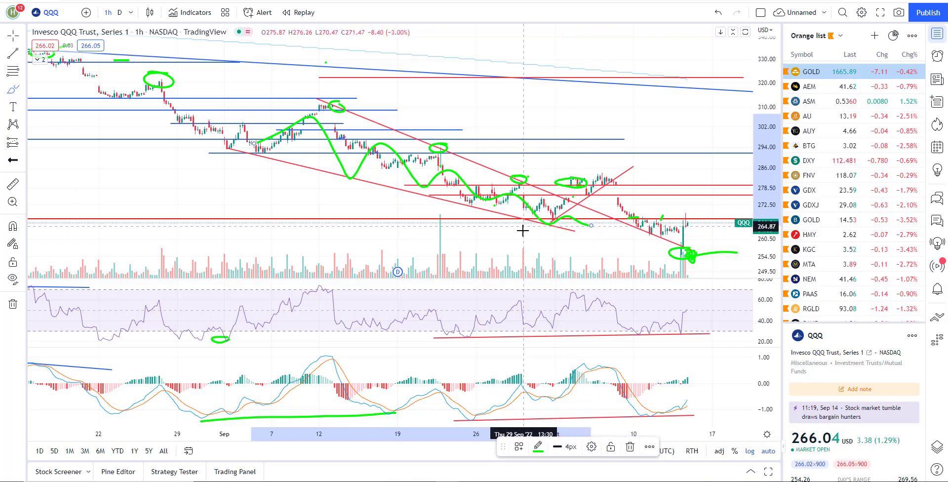
pyautogui.scroll(2, 474, 203)
pyautogui.scroll(1, 473, 203)
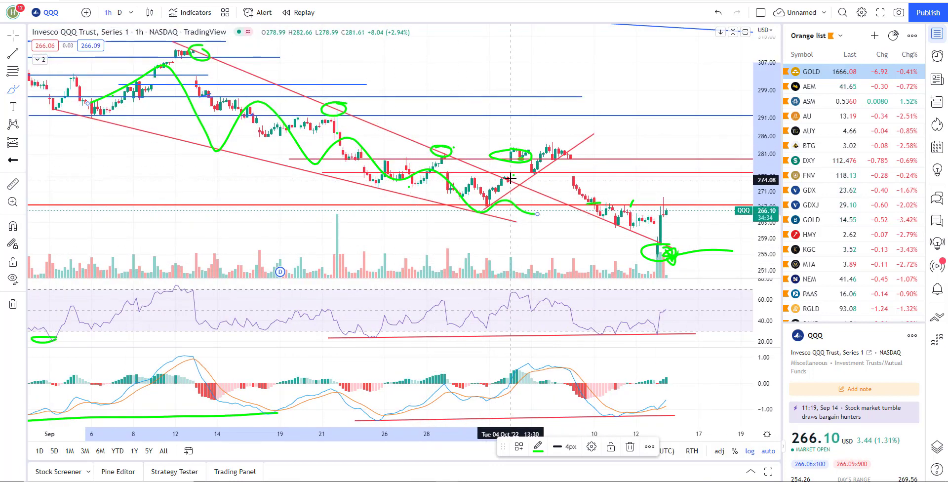
pyautogui.scroll(1, 622, 218)
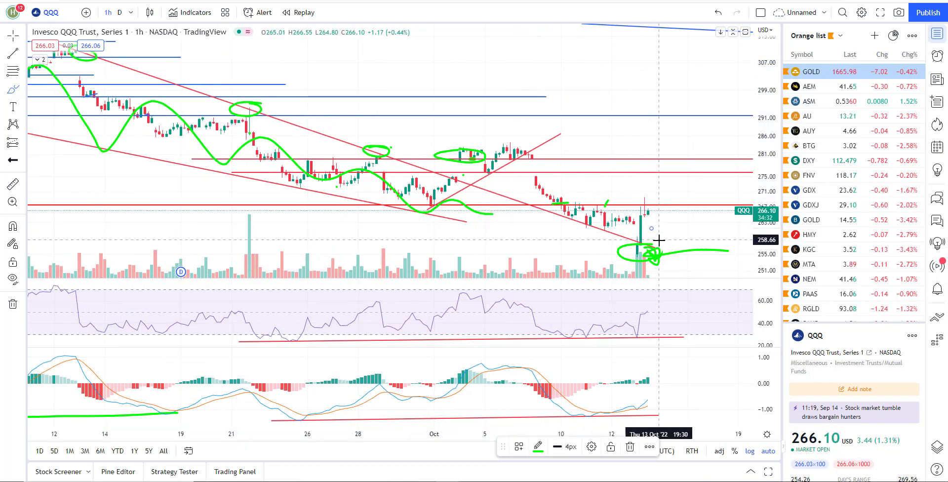
pyautogui.moveTo(627, 228)
pyautogui.mouseDown()
pyautogui.moveTo(560, 212)
pyautogui.moveTo(648, 230)
pyautogui.mouseUp()
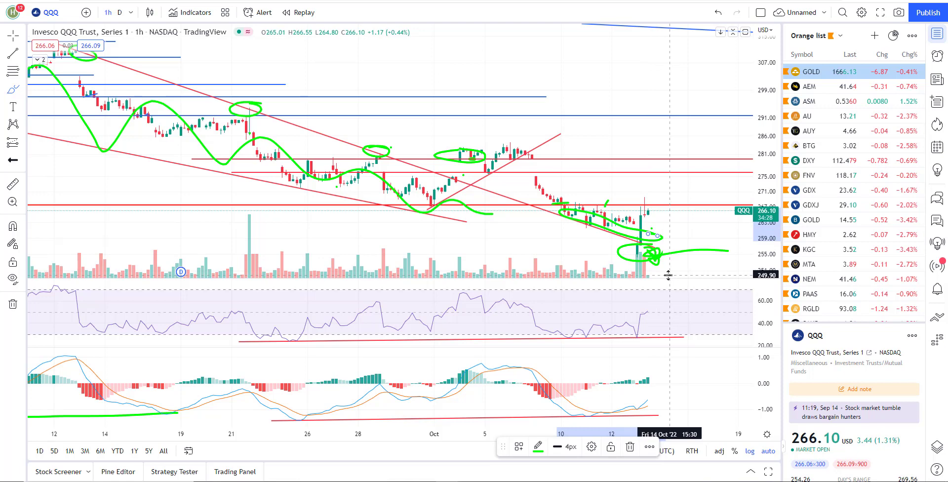
pyautogui.scroll(2, 620, 242)
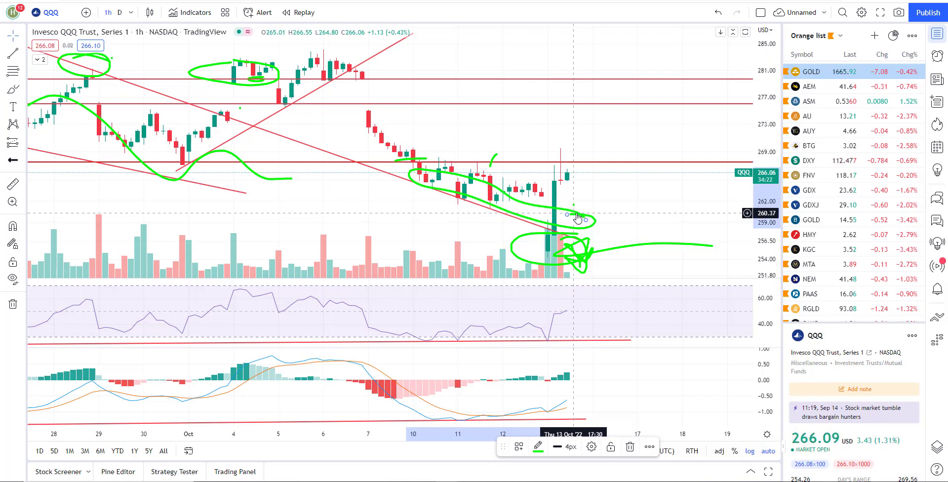
# Delete the green loop, arrow and ellipse around the Oct 10–13 lows
pyautogui.press('Delete')
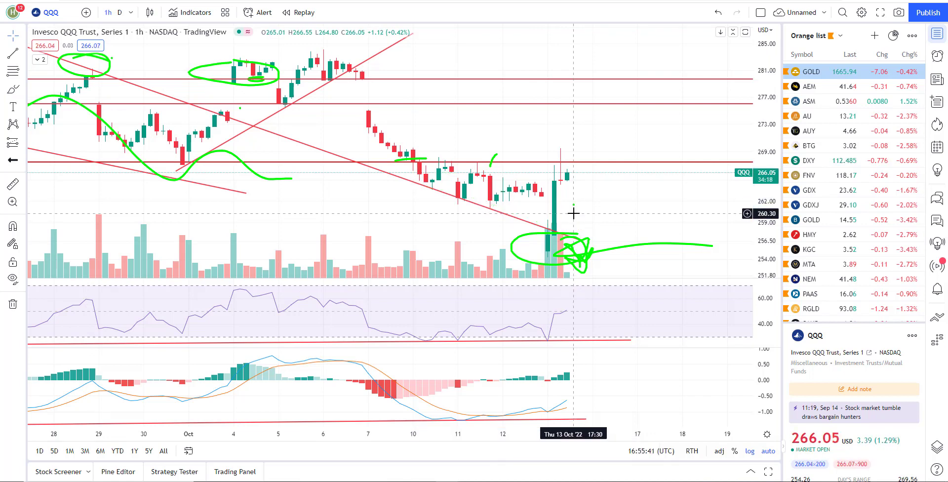
pyautogui.click(585, 252)
pyautogui.press('Delete')
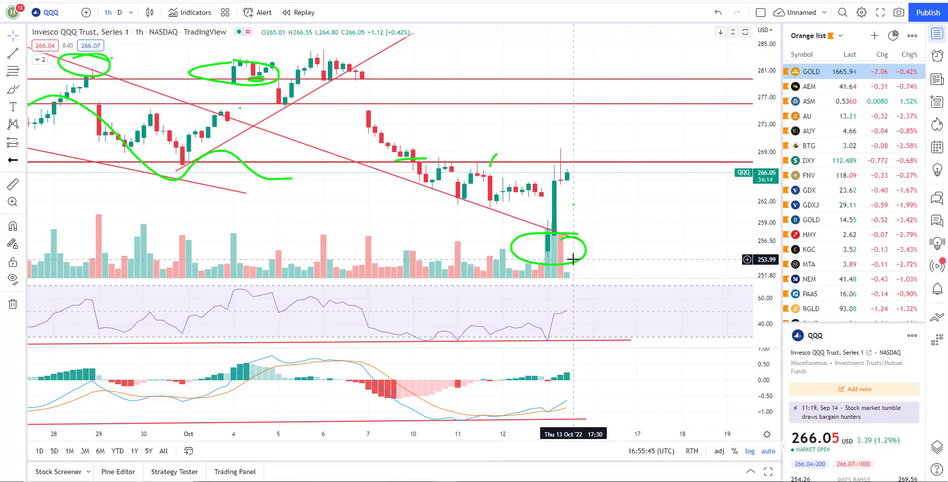
pyautogui.press('Delete')
# Brush a green lower wedge trendline sloping to about 257 and a flat resistance line near 268
pyautogui.scroll(3, 581, 254)
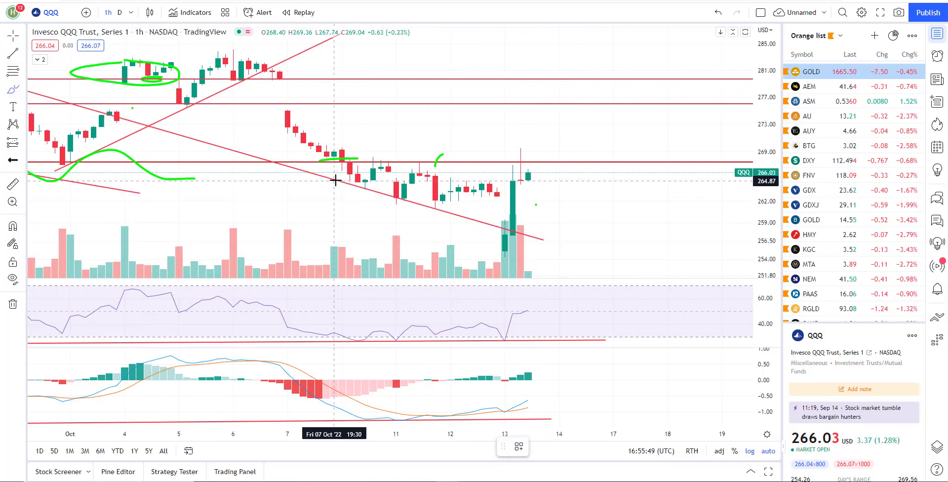
pyautogui.moveTo(335, 180); pyautogui.dragTo(544, 234)
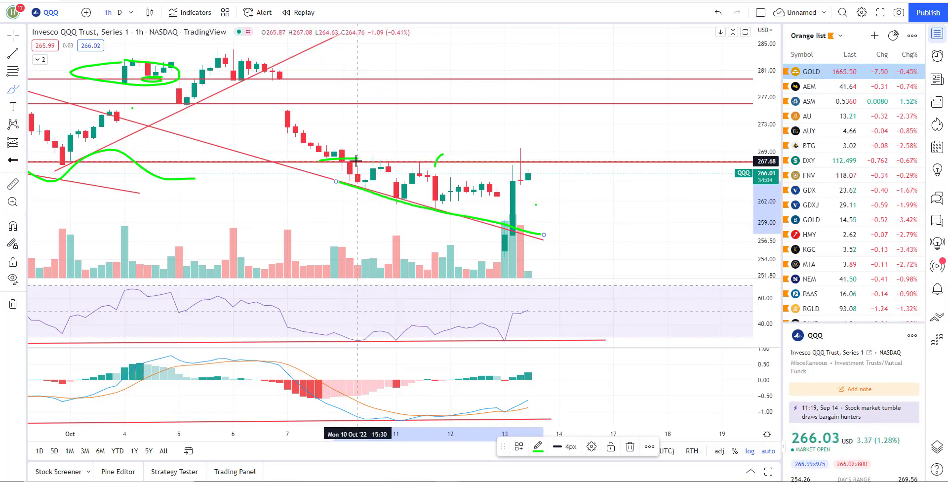
pyautogui.moveTo(359, 161); pyautogui.dragTo(542, 161)
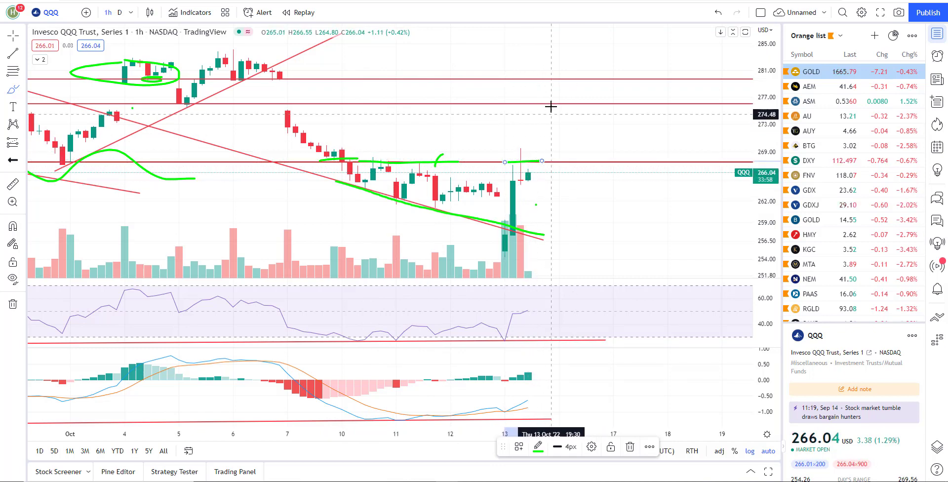
pyautogui.click(119, 13)
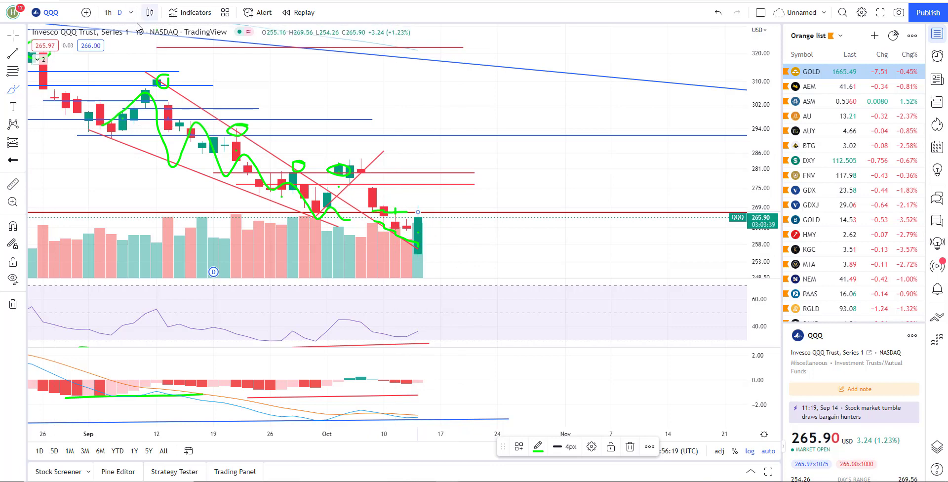
pyautogui.click(108, 13)
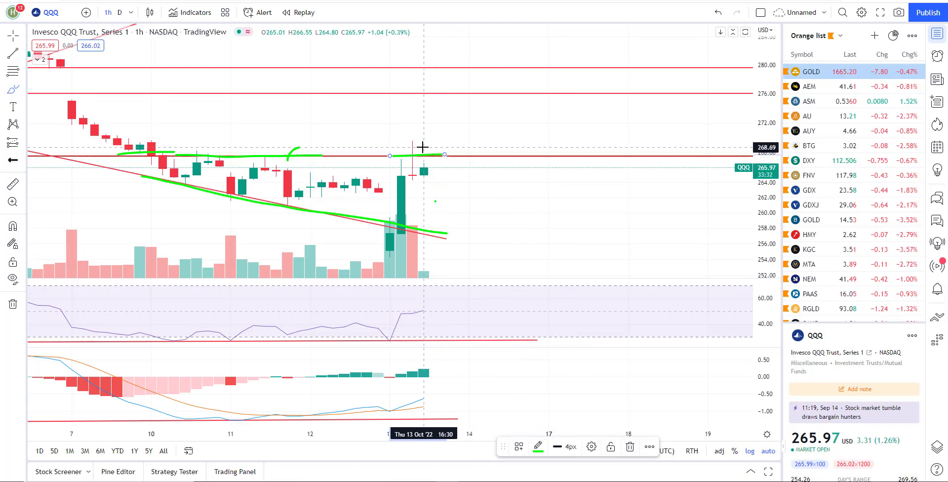
pyautogui.scroll(-3, 573, 148)
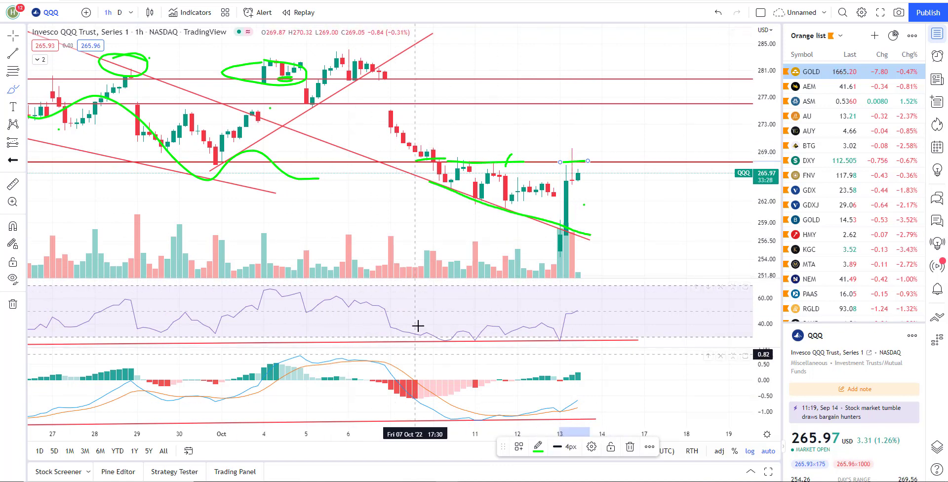
pyautogui.scroll(2, 542, 123)
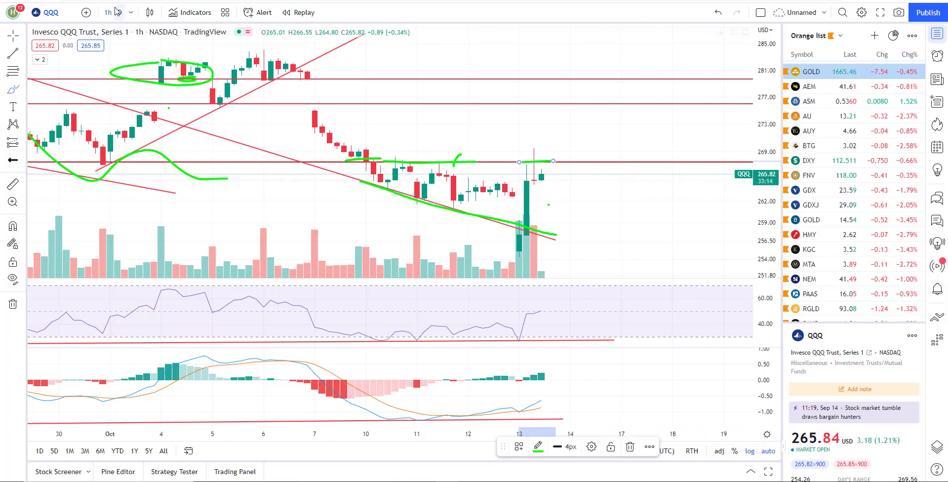
# Switch QQQ to daily bars and zoom to the July–November range
pyautogui.click(117, 14)
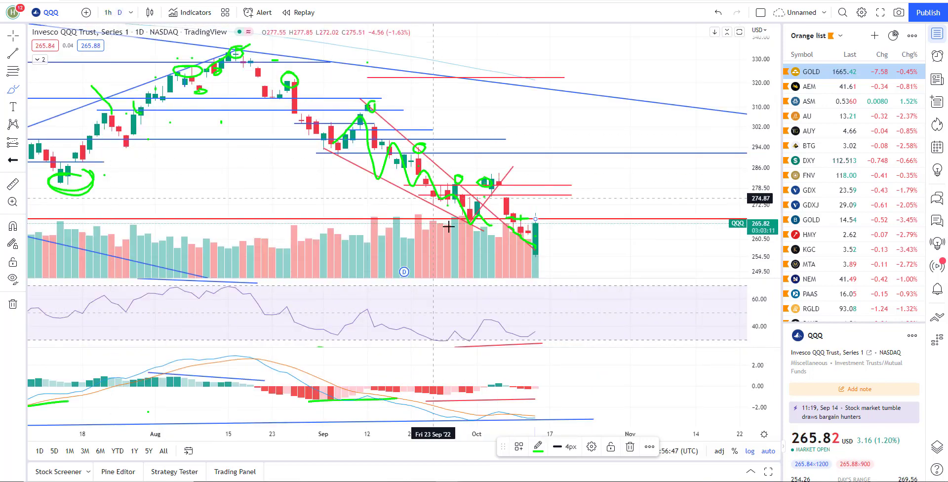
pyautogui.scroll(-5, 656, 230)
pyautogui.scroll(-3, 678, 230)
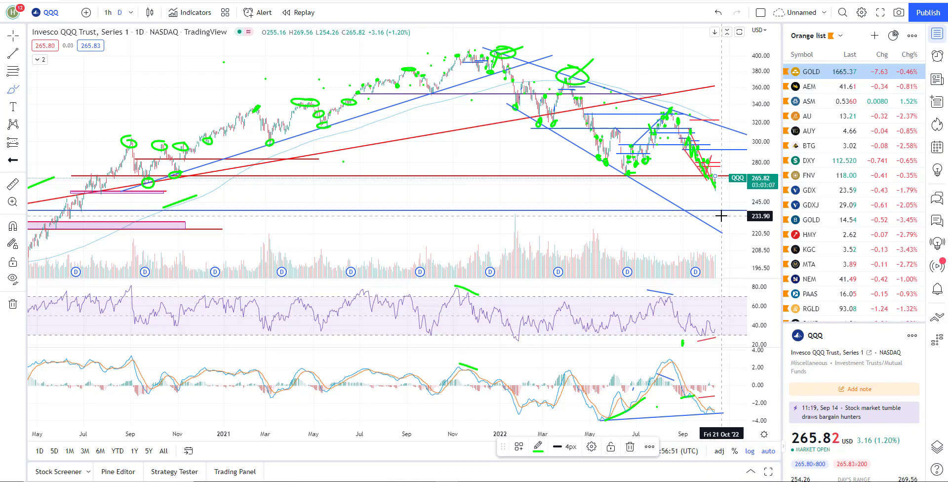
pyautogui.scroll(5, 718, 262)
pyautogui.scroll(4, 634, 260)
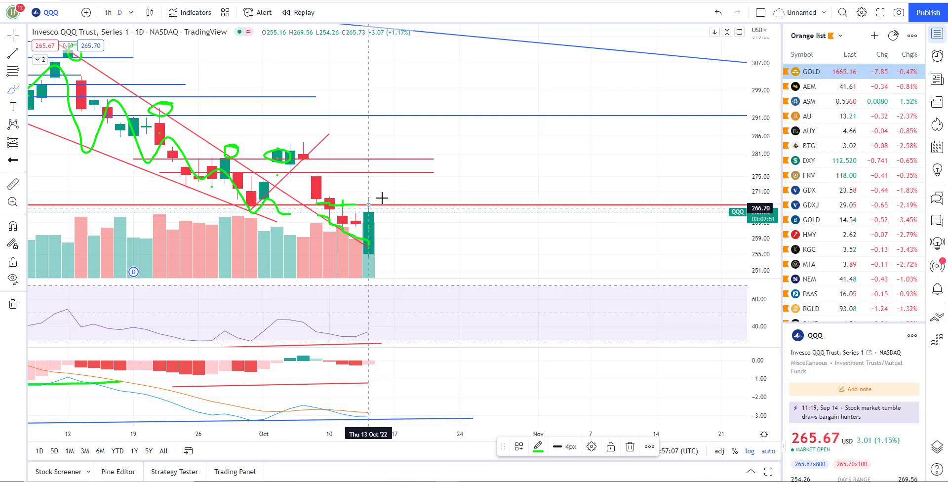
pyautogui.scroll(-5, 370, 244)
pyautogui.scroll(5, 618, 260)
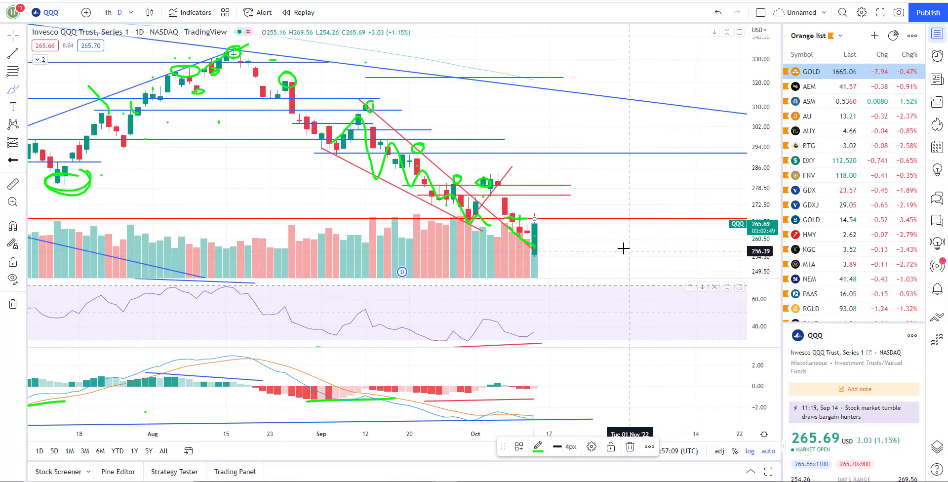